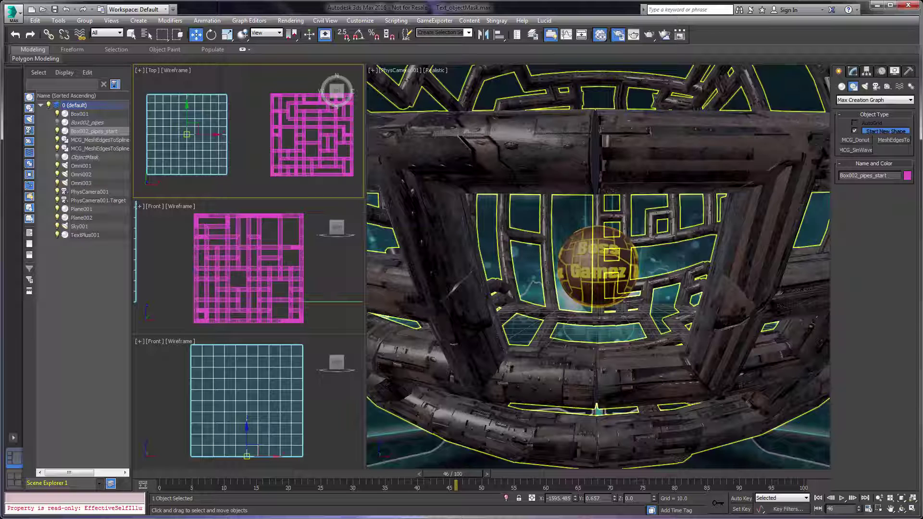
# Select the MCG_MeshEdgesToSpline sphere and orbit around it in a perspective view.
pyautogui.click(458, 87)
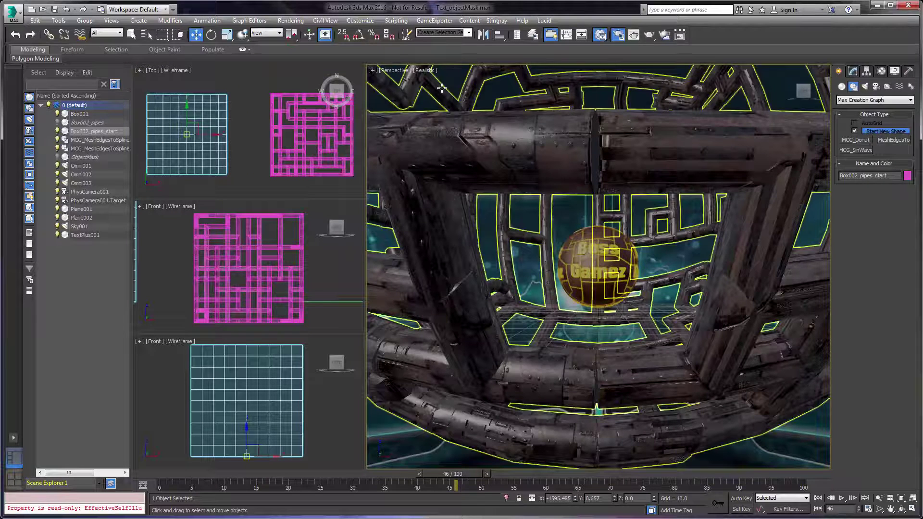
pyautogui.click(597, 102)
pyautogui.press('p')
pyautogui.scroll(8, 576, 251)
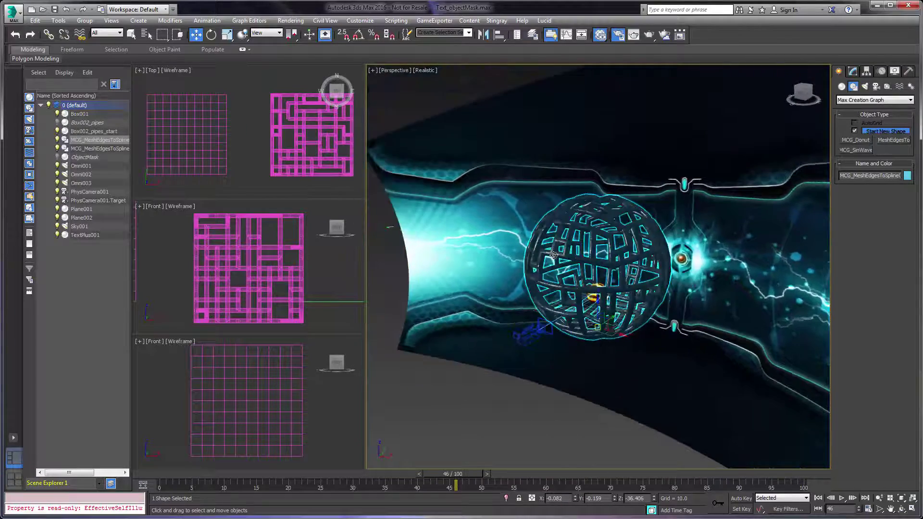
pyautogui.keyDown('alt'); pyautogui.moveTo(591, 259); pyautogui.dragTo(482, 255, button='middle'); pyautogui.keyUp('alt')
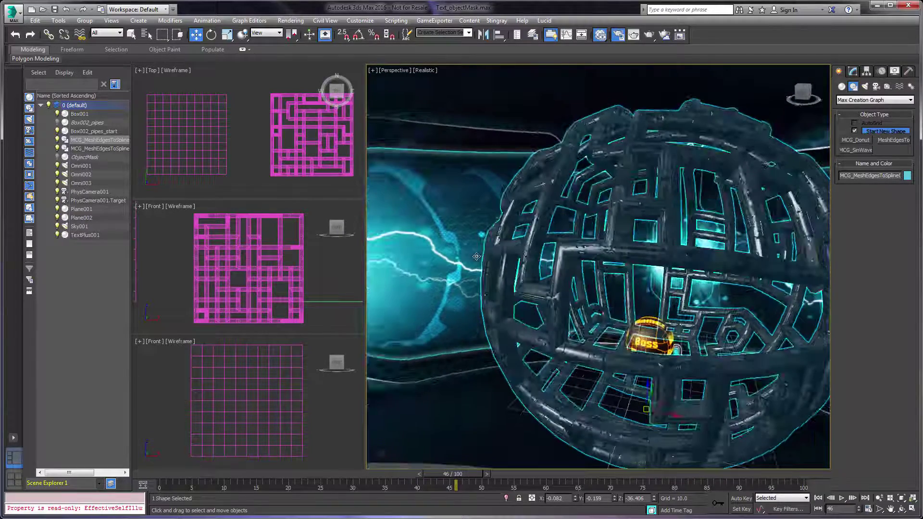
# Orbit closer, then select Box002_pipes_start and frame it with Z.
pyautogui.scroll(-6, 475, 257)
pyautogui.scroll(3, 421, 265)
pyautogui.keyDown('alt'); pyautogui.moveTo(421, 265); pyautogui.dragTo(491, 284, button='middle'); pyautogui.keyUp('alt')
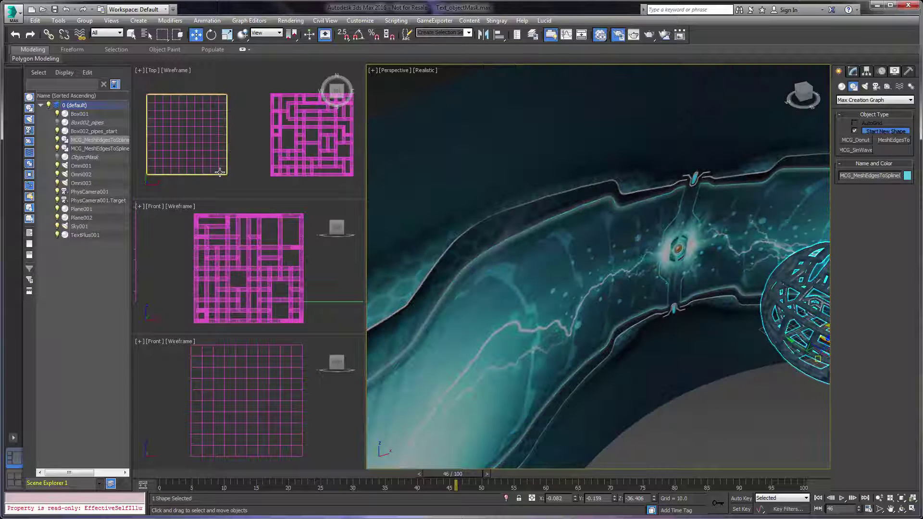
pyautogui.click(221, 168)
pyautogui.press('z')
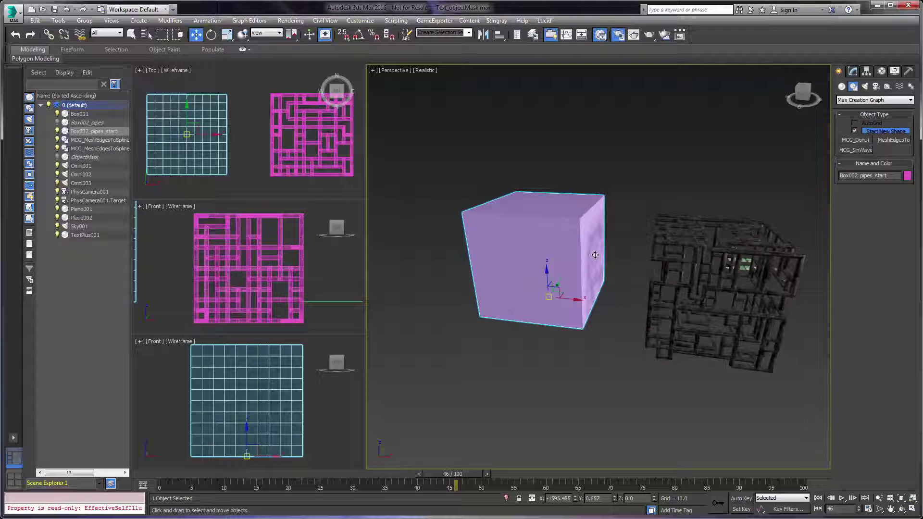
# Turn on Edged Faces with F4 to show the box's edge grid.
pyautogui.scroll(3, 558, 239)
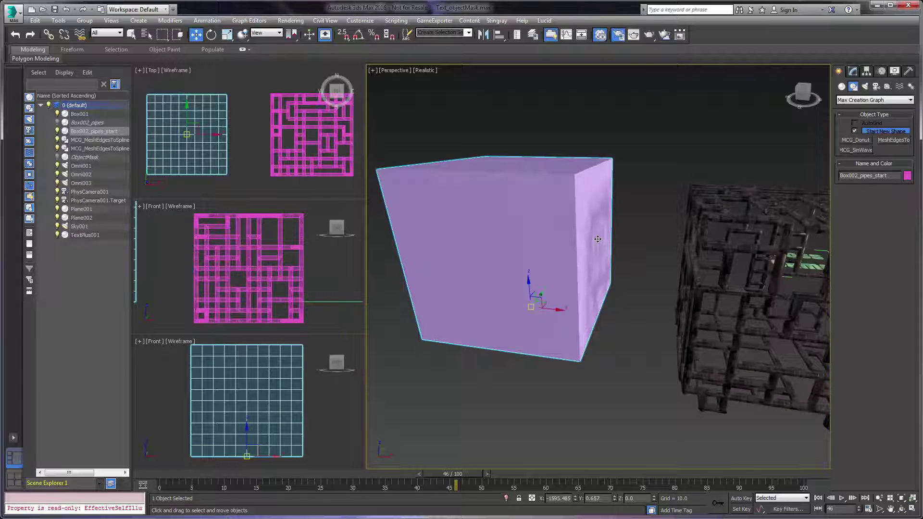
pyautogui.press('F4')
pyautogui.keyDown('alt'); pyautogui.moveTo(642, 248); pyautogui.dragTo(604, 223, button='middle'); pyautogui.keyUp('alt')
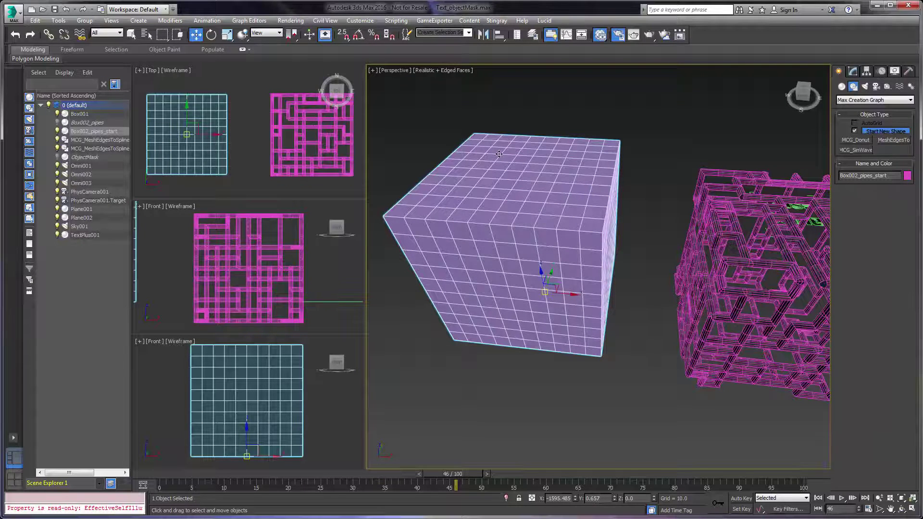
# Convert Box002_pipes_start to an Editable Poly from the right-click menu.
pyautogui.click(852, 71)
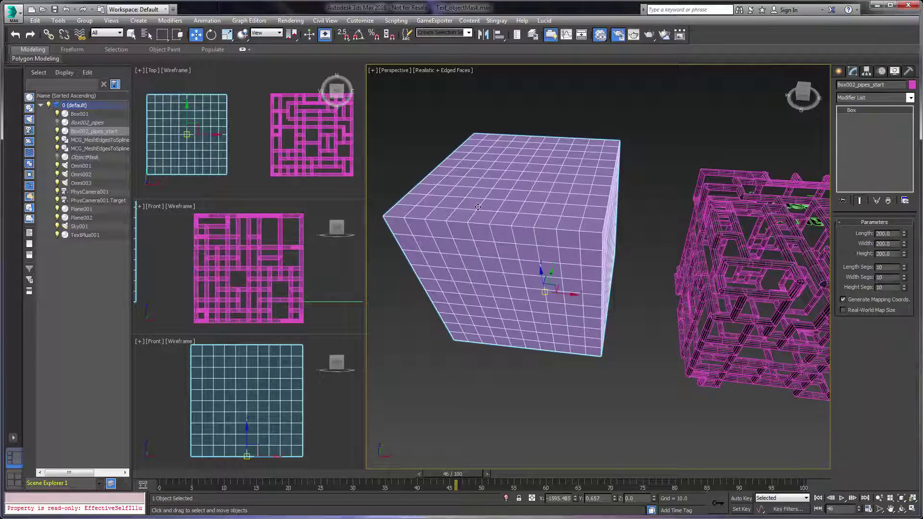
pyautogui.rightClick(518, 213)
pyautogui.moveTo(548, 309)
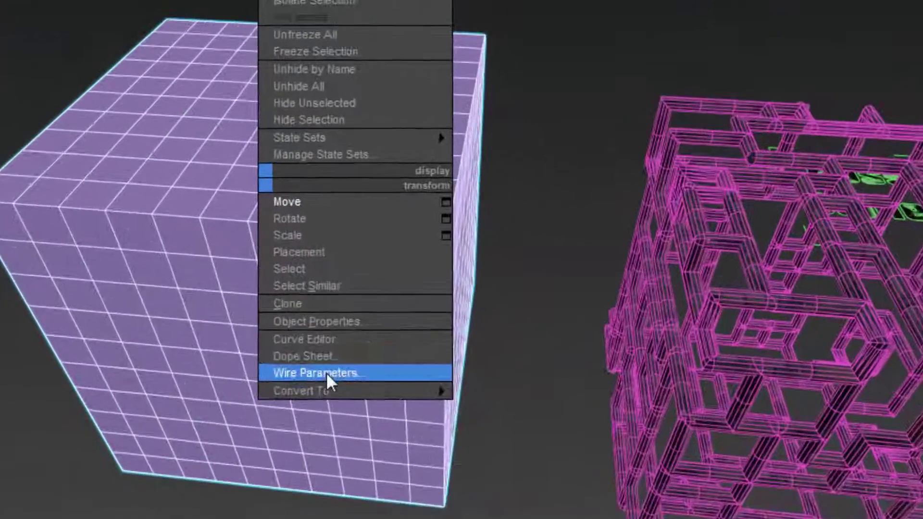
pyautogui.click(509, 425)
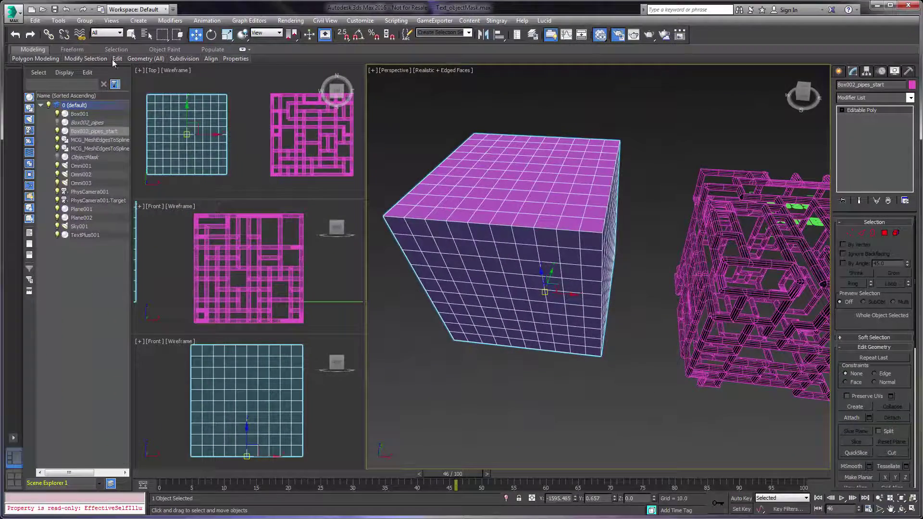
pyautogui.moveTo(36, 59)
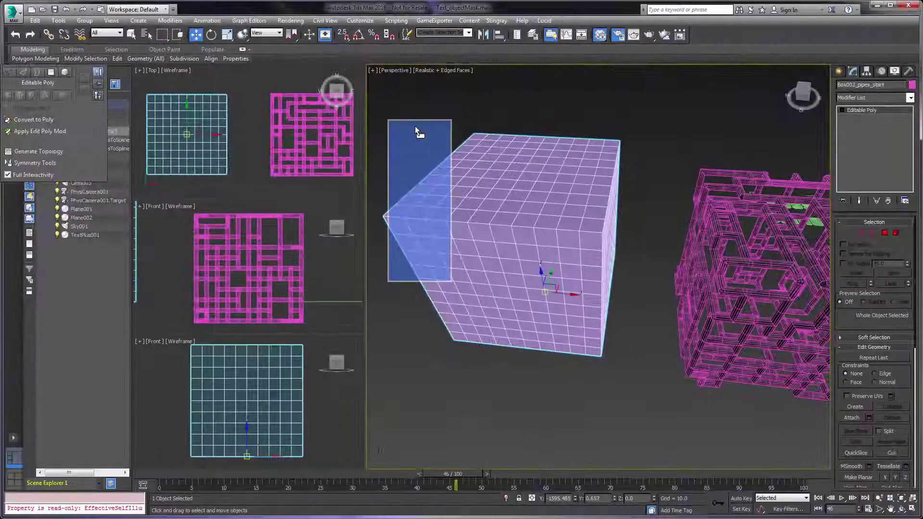
# Try the Tiles, cracked, tattered rock and diamond presets, ending on rectangular-block tiles.
pyautogui.moveTo(415, 130); pyautogui.dragTo(402, 104)
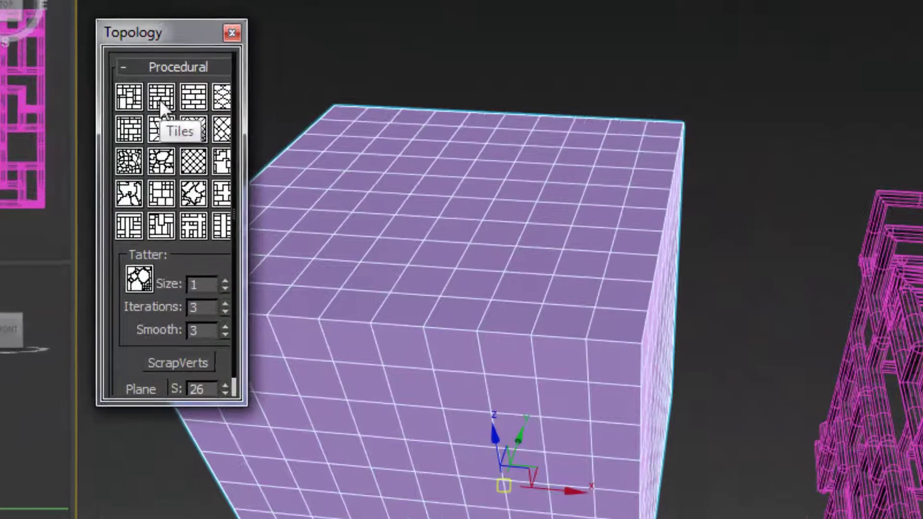
pyautogui.click(159, 99)
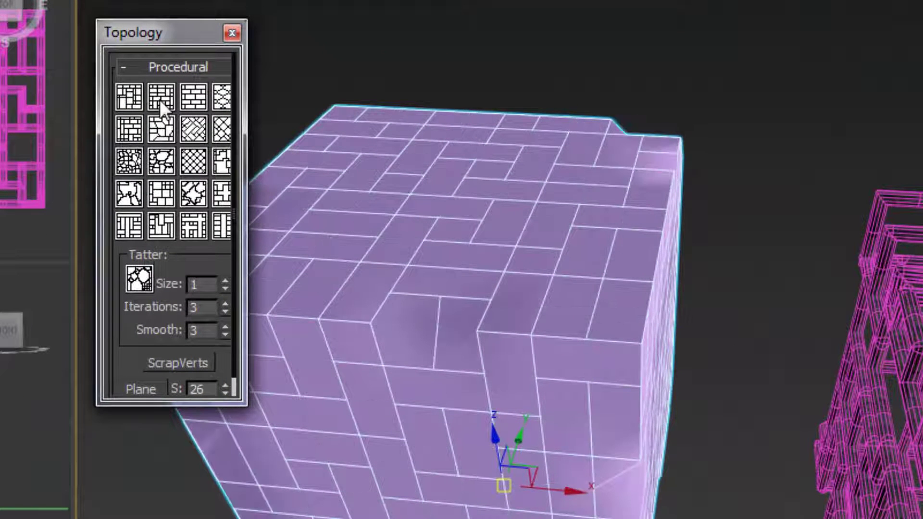
pyautogui.click(156, 131)
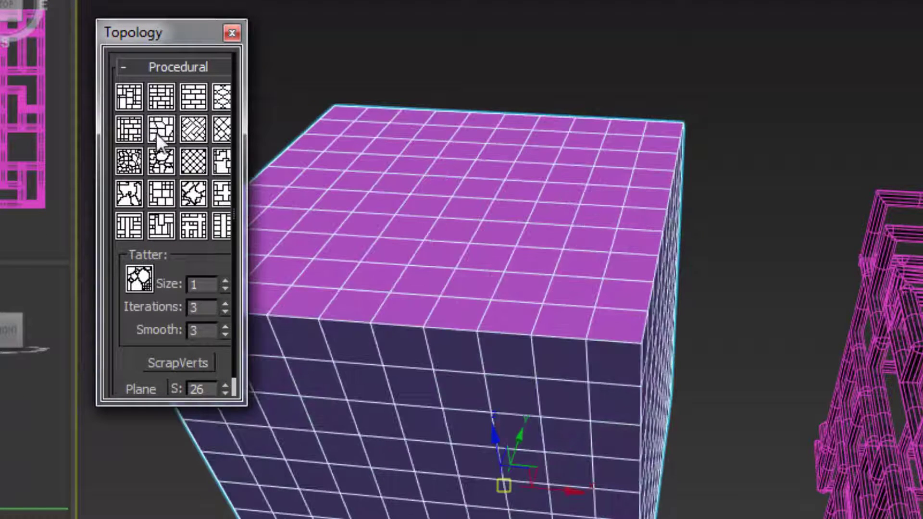
pyautogui.click(162, 197)
pyautogui.click(132, 201)
pyautogui.click(224, 166)
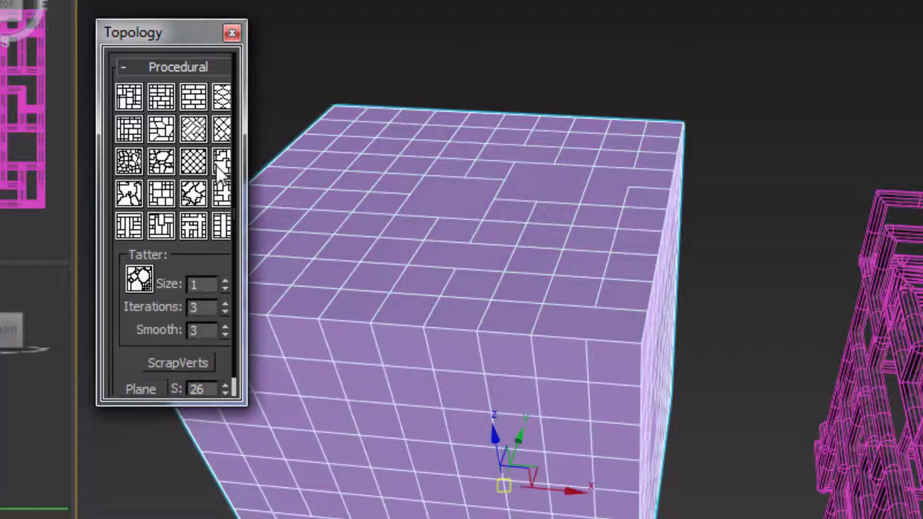
pyautogui.click(193, 165)
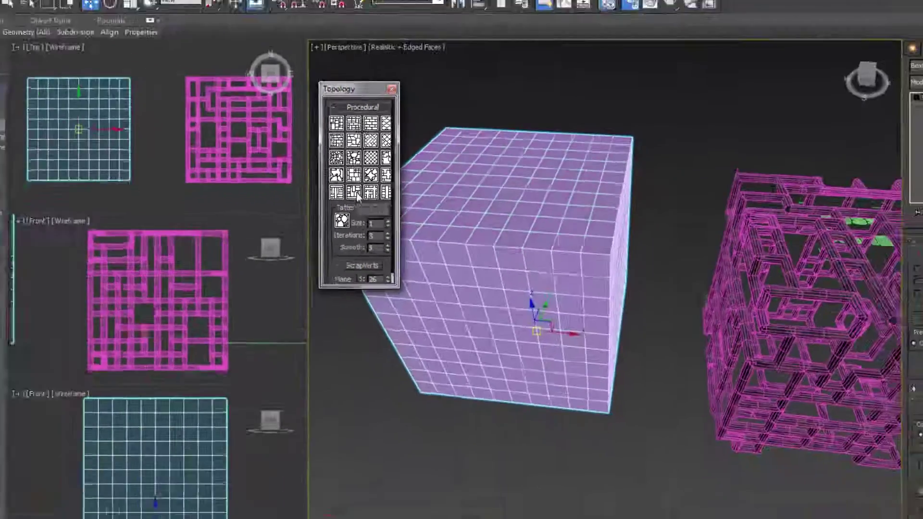
pyautogui.click(161, 226)
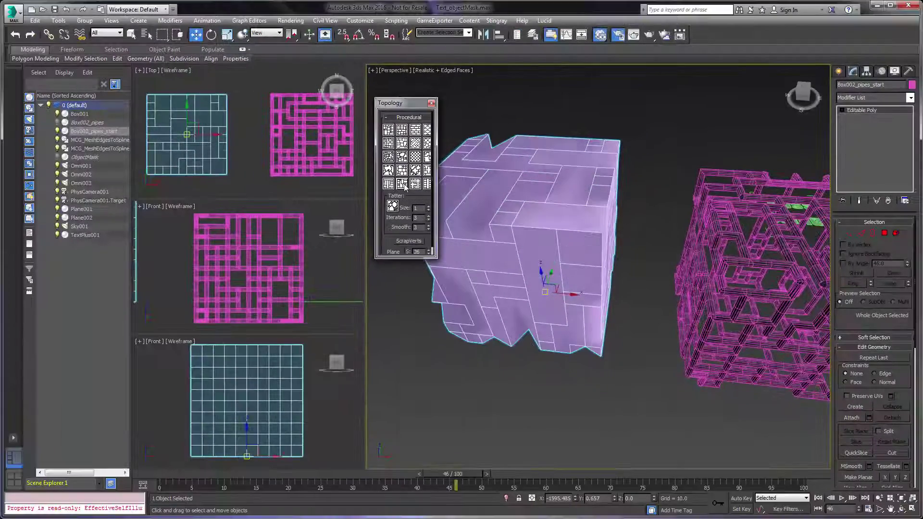
# Close the Topology panel and activate the Max Creation Graph MeshEdgesToSpline creation tool.
pyautogui.click(431, 103)
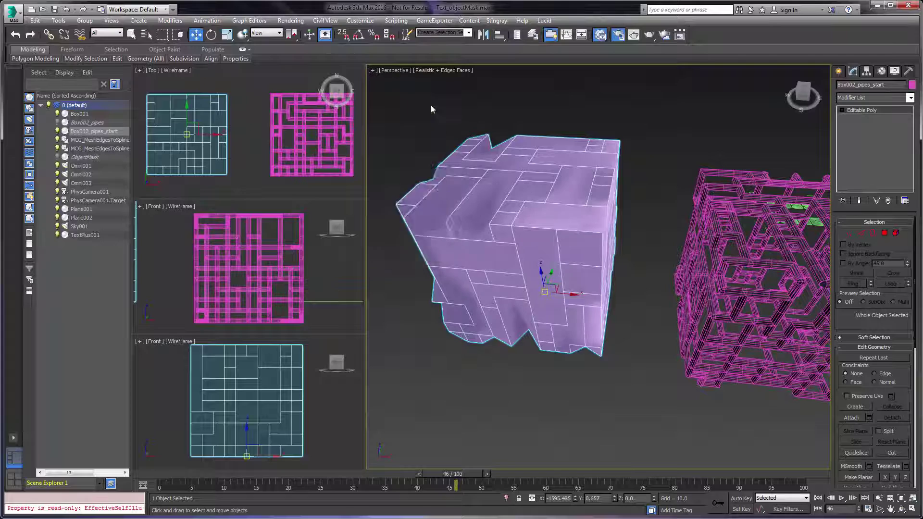
pyautogui.click(839, 72)
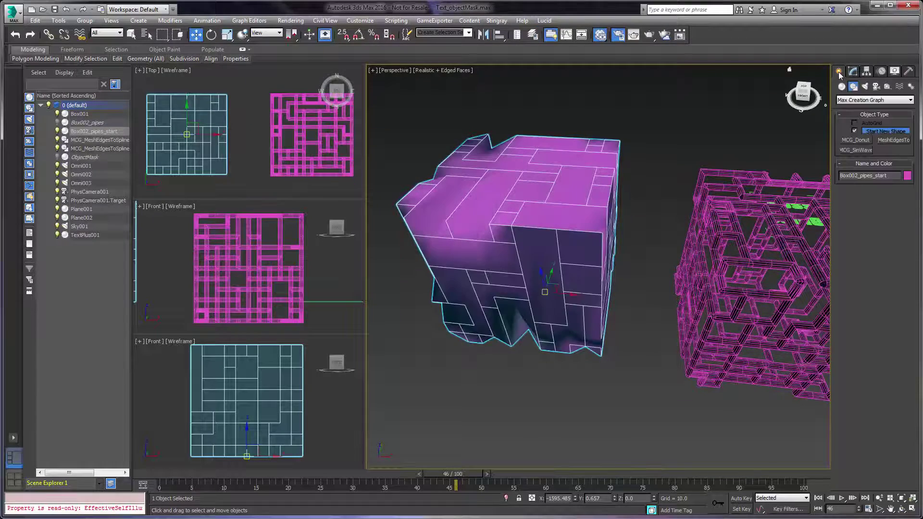
pyautogui.click(854, 99)
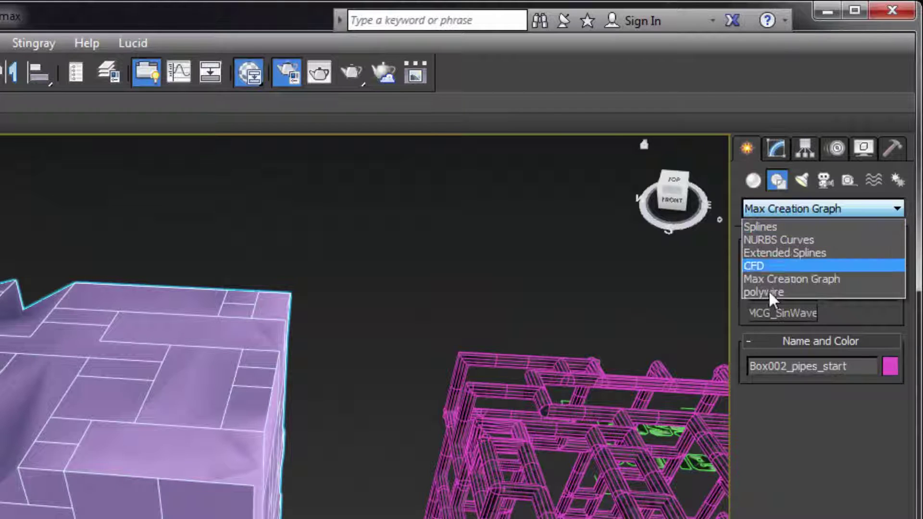
pyautogui.click(774, 281)
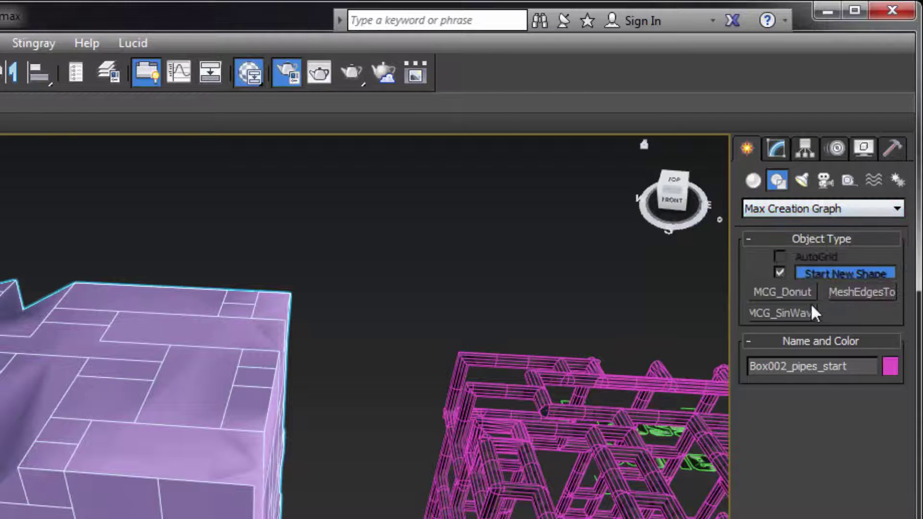
pyautogui.click(859, 293)
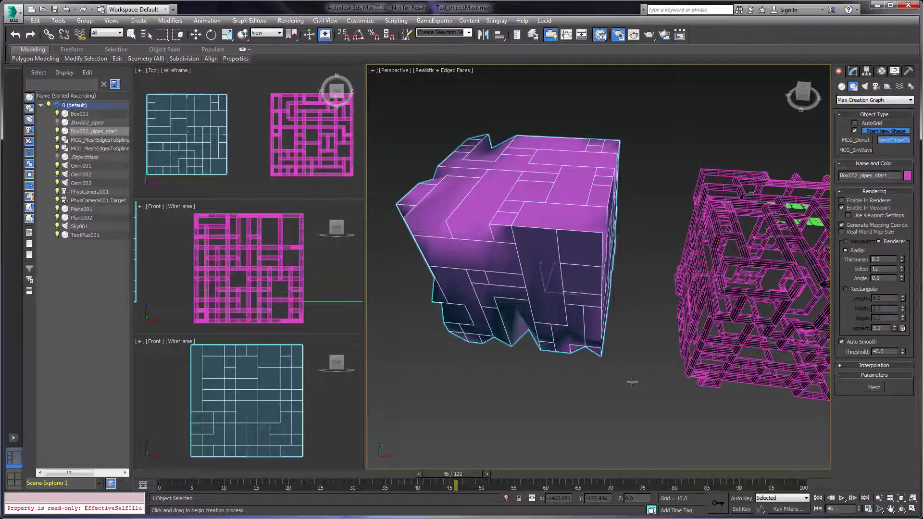
# Place an MCG_MeshEdgesToSpline shape and pick the tiled cube as its Mesh.
pyautogui.click(639, 381)
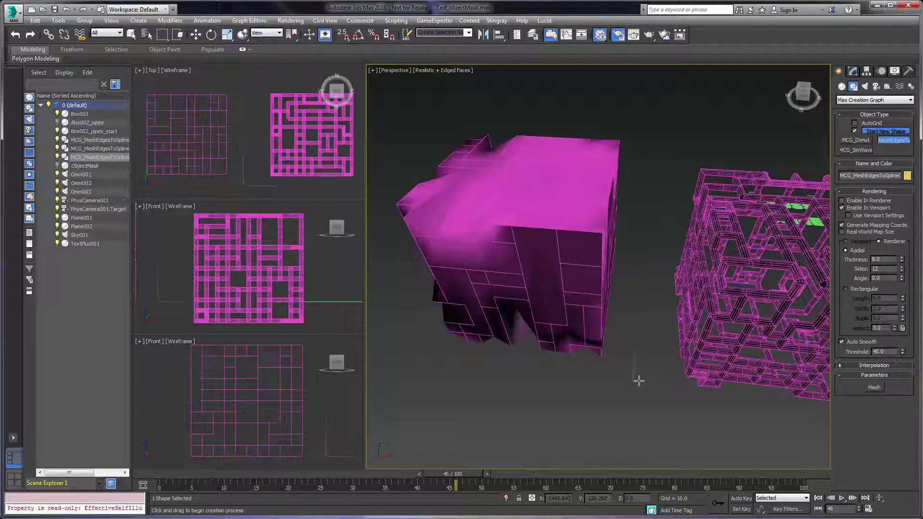
pyautogui.click(874, 388)
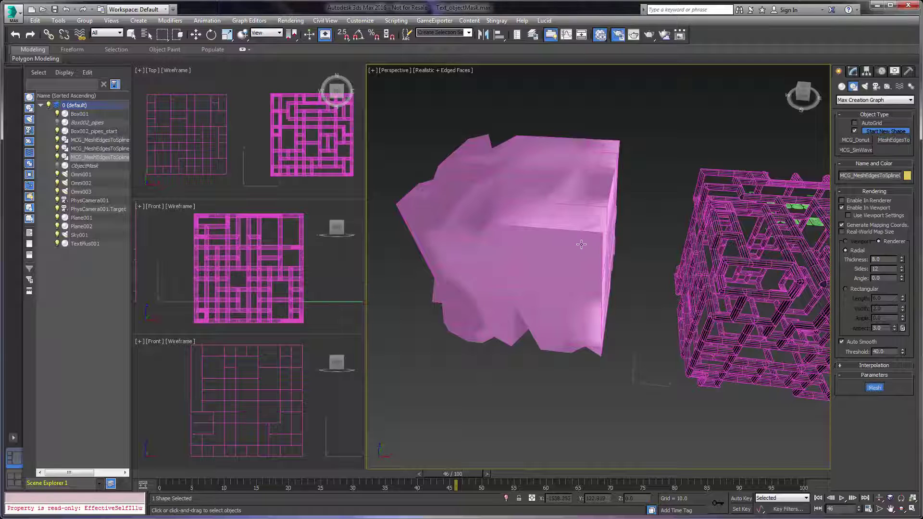
pyautogui.click(581, 243)
pyautogui.scroll(-10, 599, 300)
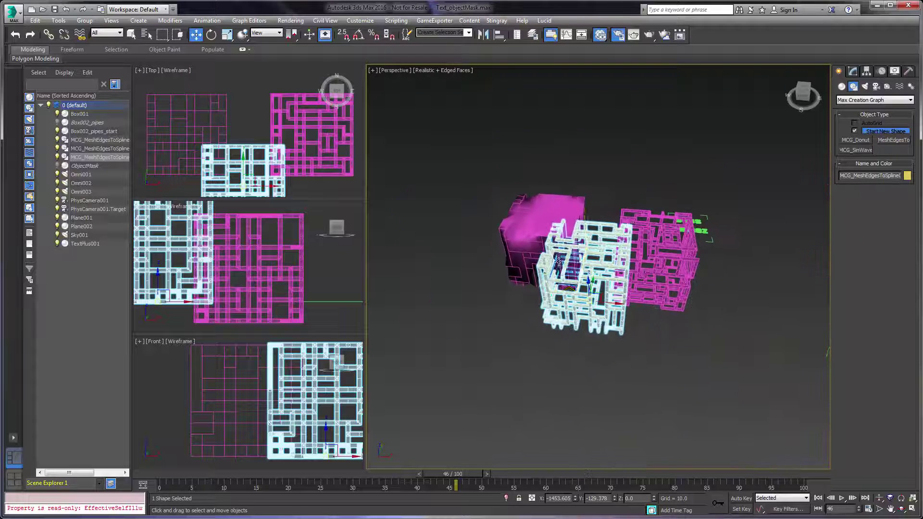
pyautogui.keyDown('alt'); pyautogui.moveTo(593, 323); pyautogui.dragTo(611, 296, button='middle'); pyautogui.keyUp('alt')
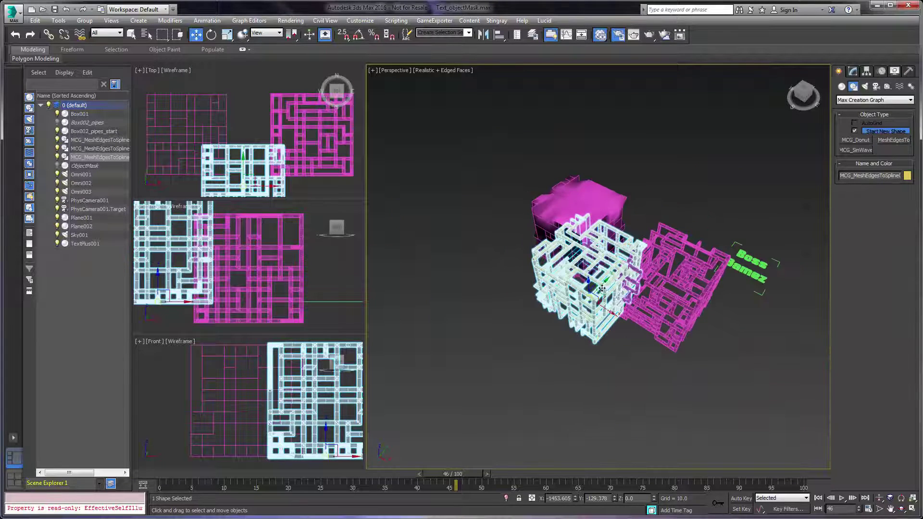
# Move the pipe lattice beside the cube and set its Thickness to 8.4.
pyautogui.moveTo(595, 287); pyautogui.dragTo(546, 321)
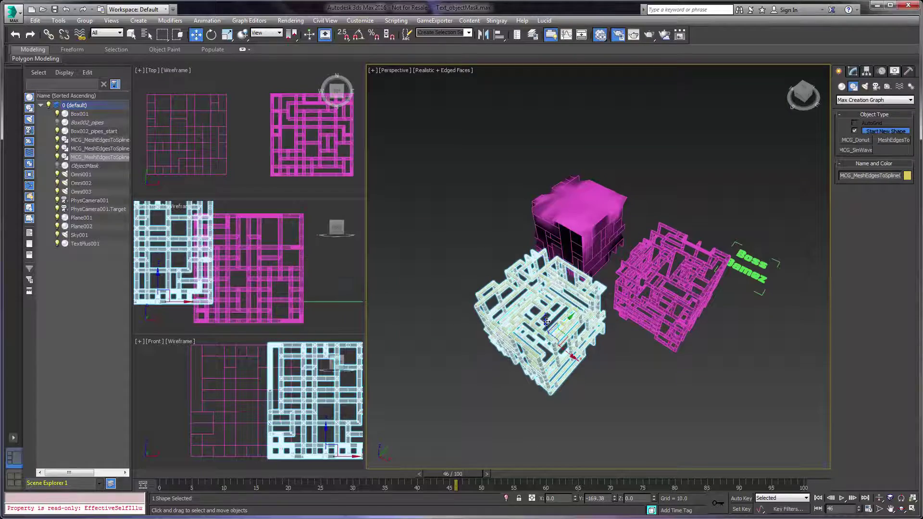
pyautogui.scroll(10, 547, 321)
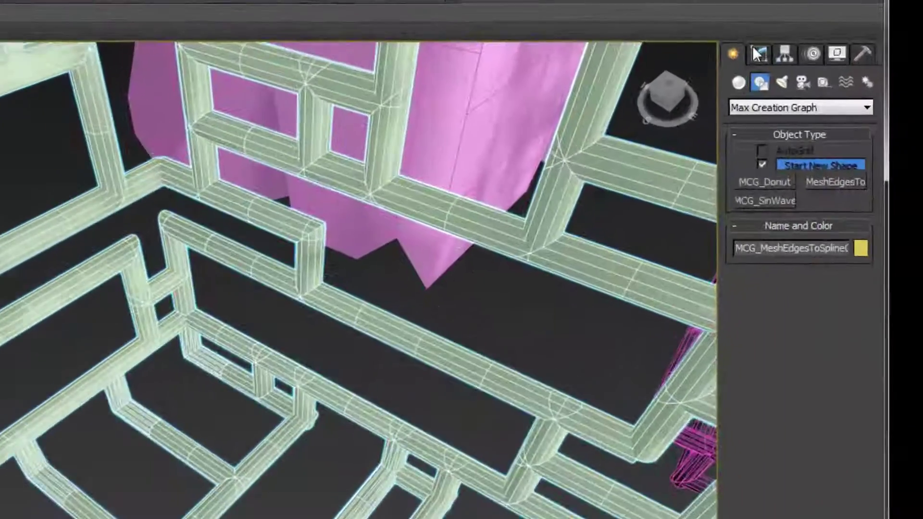
pyautogui.click(852, 72)
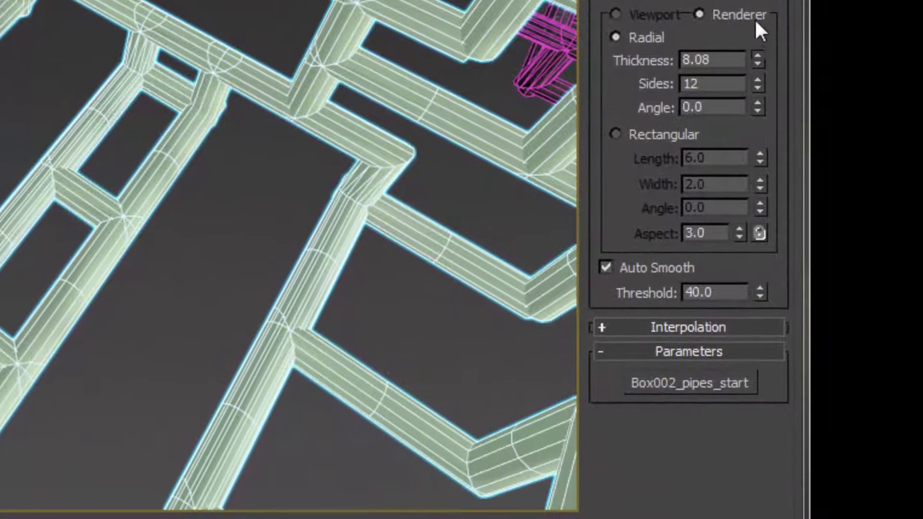
pyautogui.moveTo(758, 58)
pyautogui.mouseDown()
pyautogui.moveTo(762, 26)
pyautogui.moveTo(763, 49)
pyautogui.mouseUp()
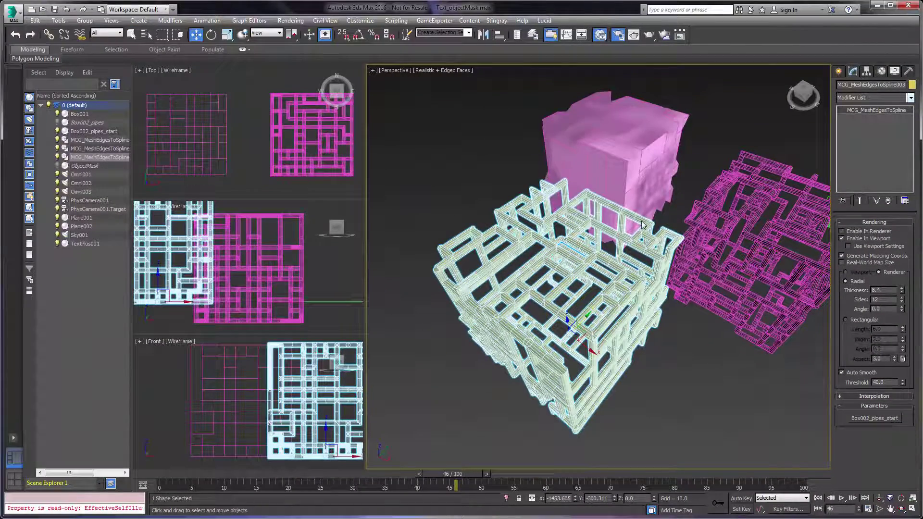
# Apply a Spherify modifier found by searching 'spher', then frame the pipe sphere.
pyautogui.write('xspher')
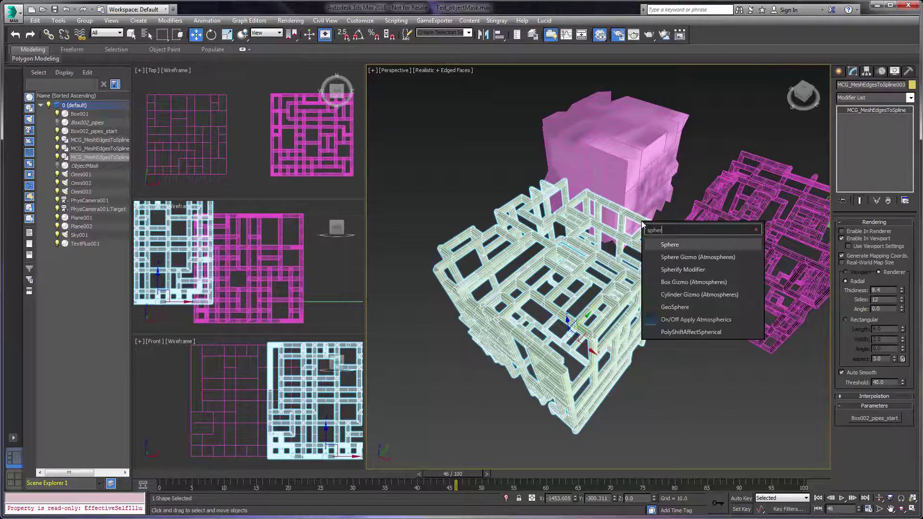
pyautogui.click(682, 270)
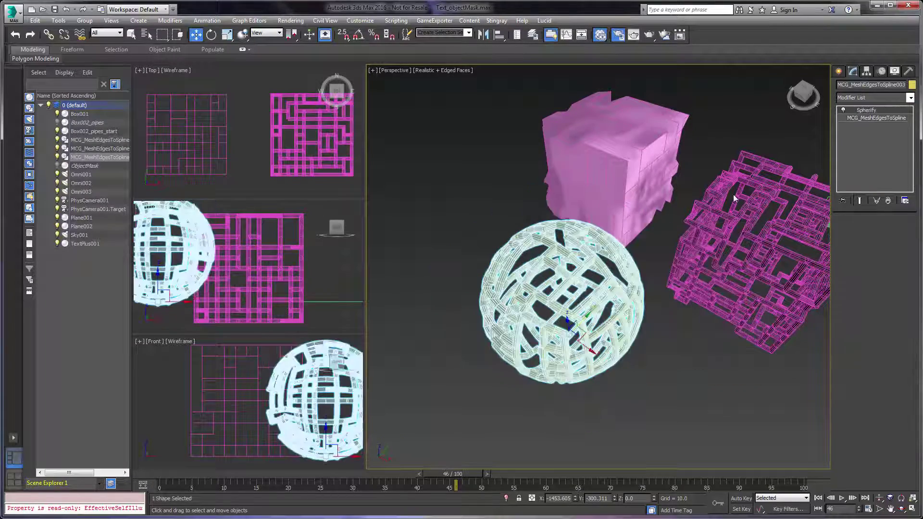
pyautogui.keyDown('alt'); pyautogui.moveTo(592, 242); pyautogui.dragTo(598, 235, button='middle'); pyautogui.keyUp('alt')
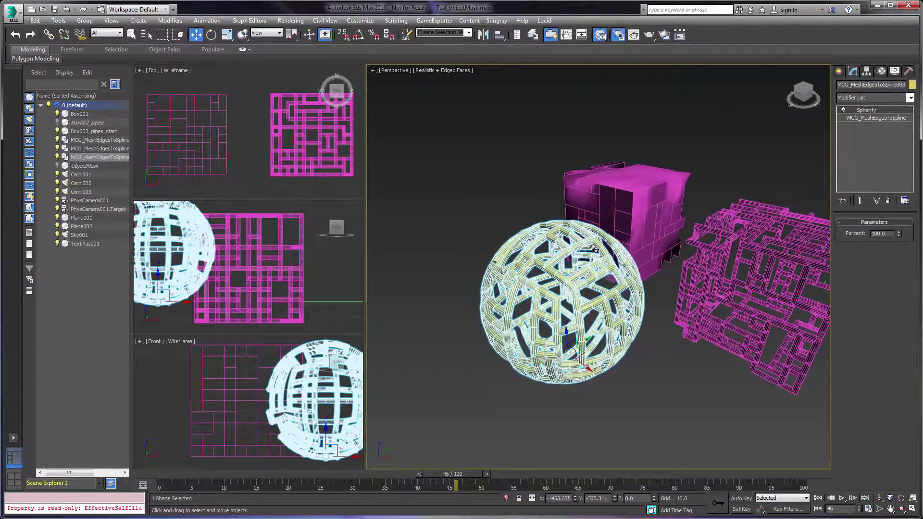
pyautogui.press('z')
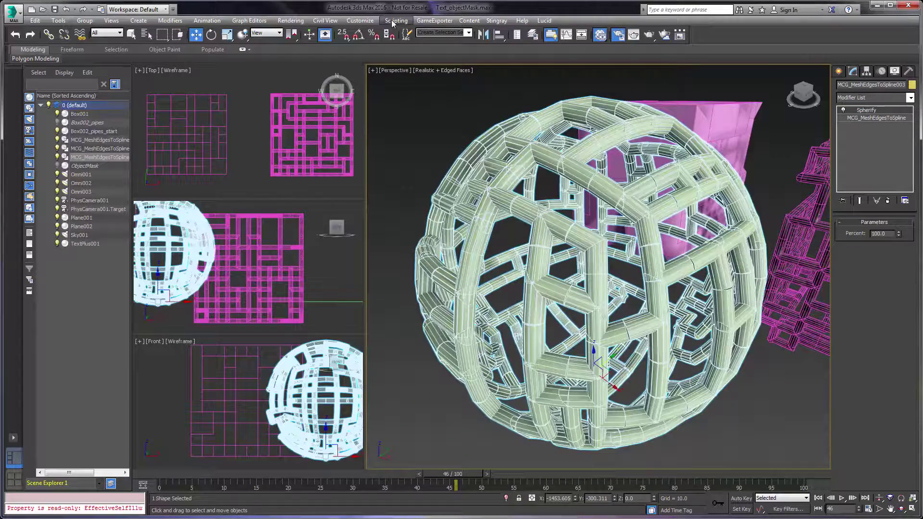
pyautogui.click(394, 21)
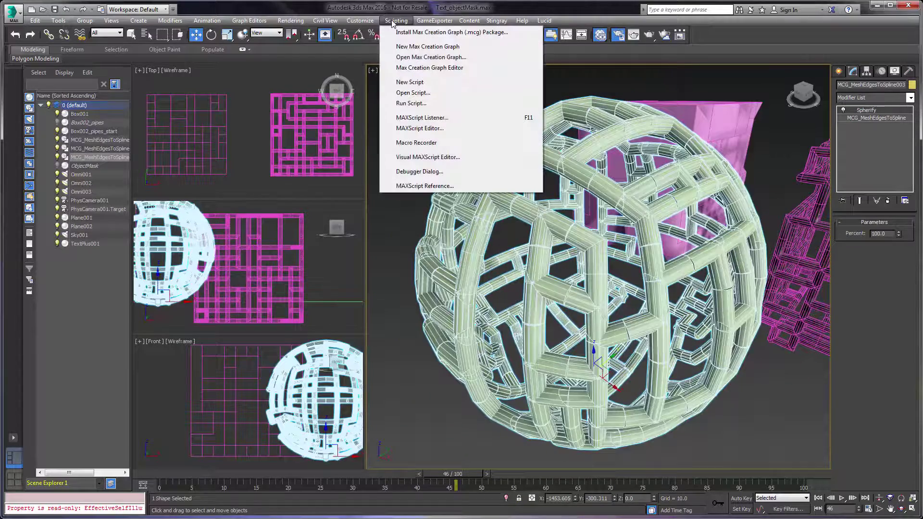
pyautogui.click(414, 68)
pyautogui.hotkey('ctrl', 'o')
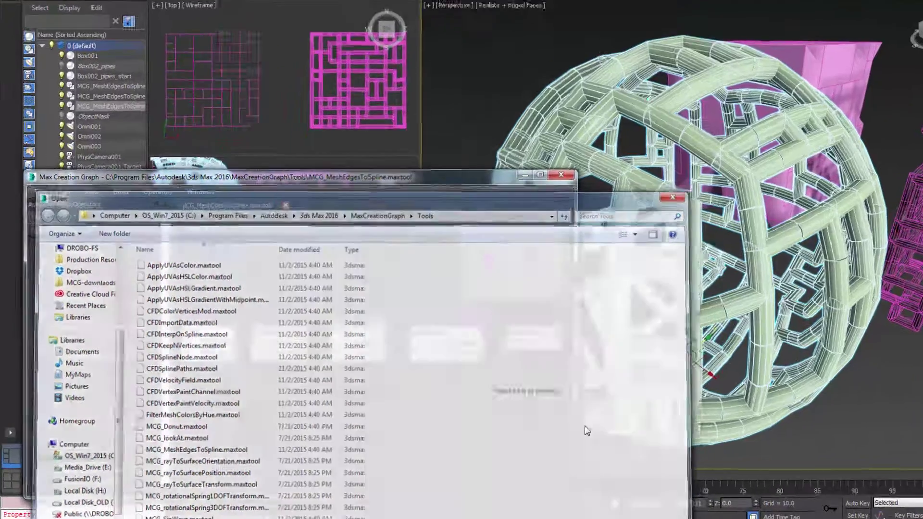
pyautogui.press('Escape')
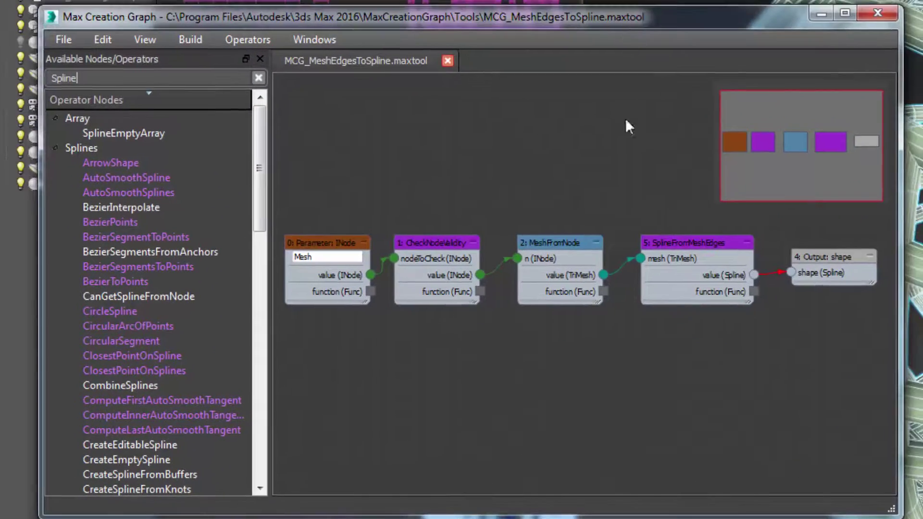
pyautogui.scroll(4, 524, 291)
pyautogui.moveTo(548, 331); pyautogui.dragTo(602, 232, button='middle')
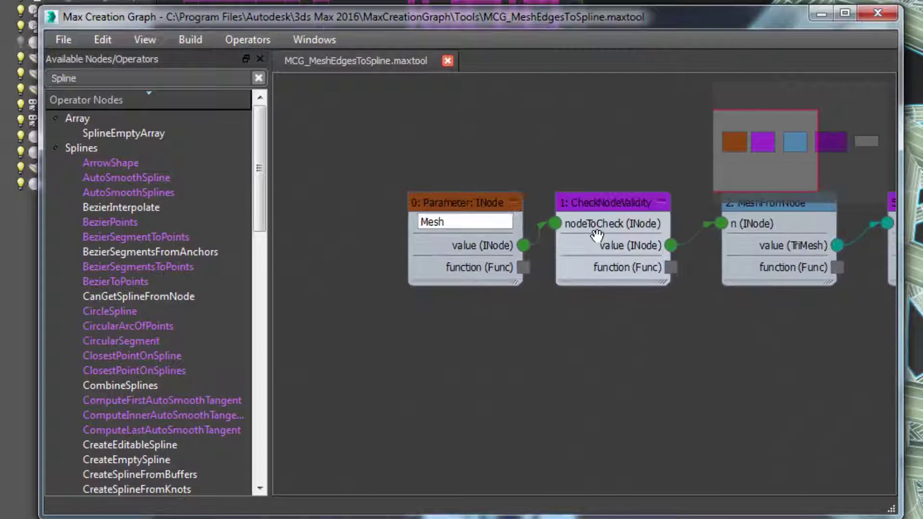
pyautogui.moveTo(730, 337); pyautogui.dragTo(669, 340, button='middle')
pyautogui.moveTo(794, 339); pyautogui.dragTo(789, 365, button='middle')
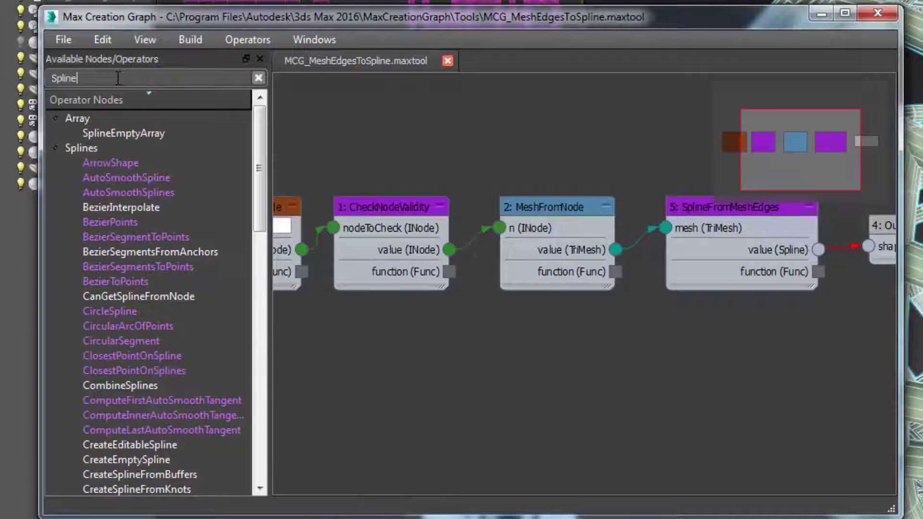
pyautogui.moveTo(258, 158); pyautogui.dragTo(274, 359)
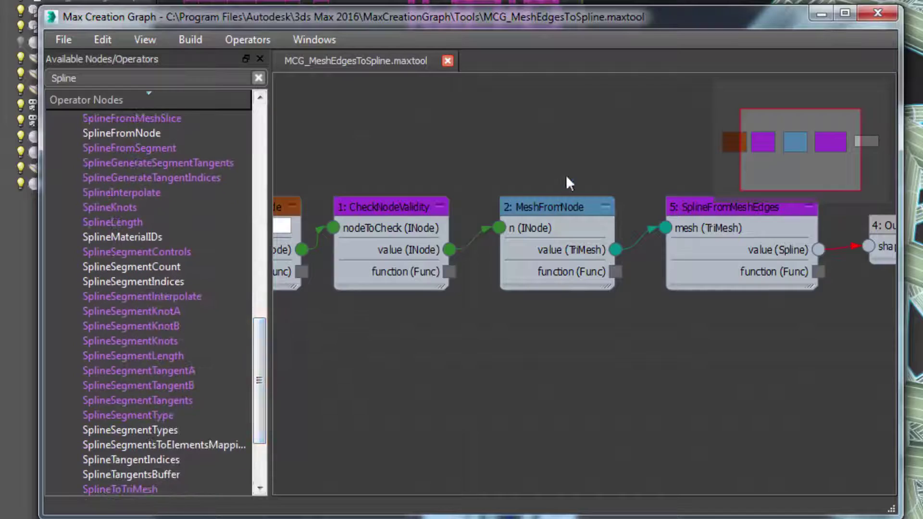